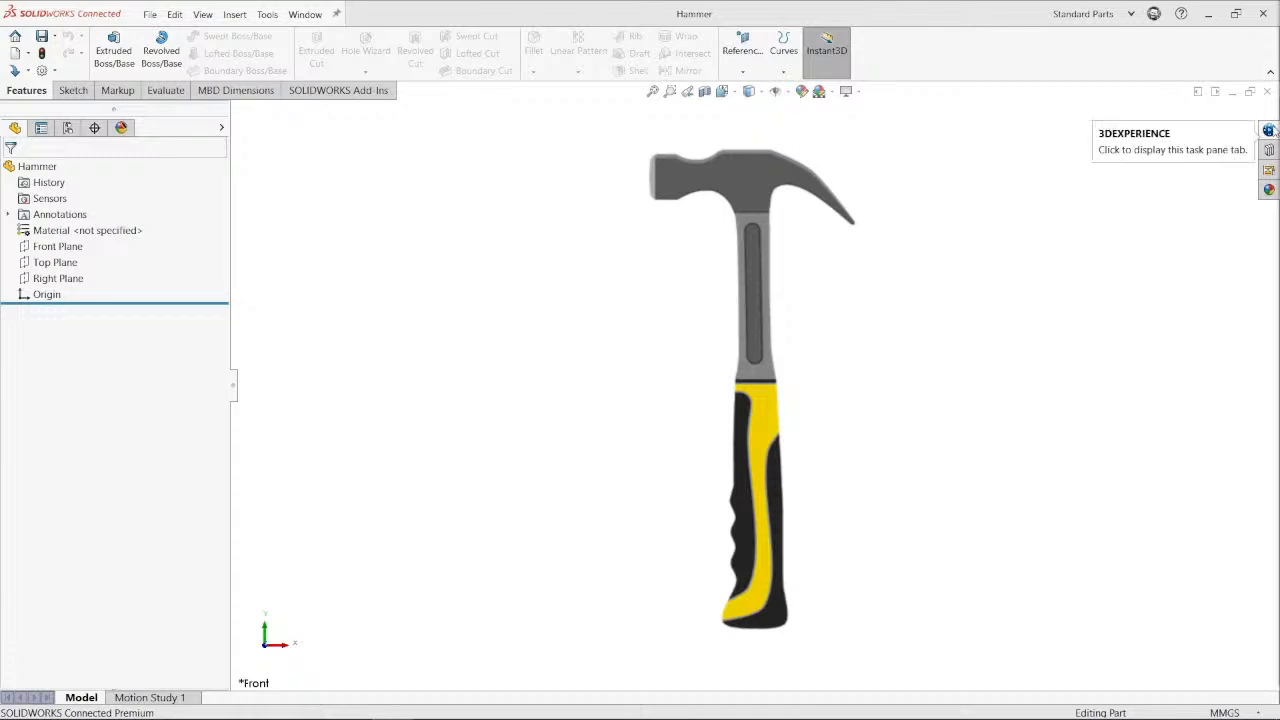
Create a new branch of the Hammer part titled Ball Peen with the revision comment "Ball Peen Hammer variation".
{"action": "left_click", "coordinate": [1268, 130]}
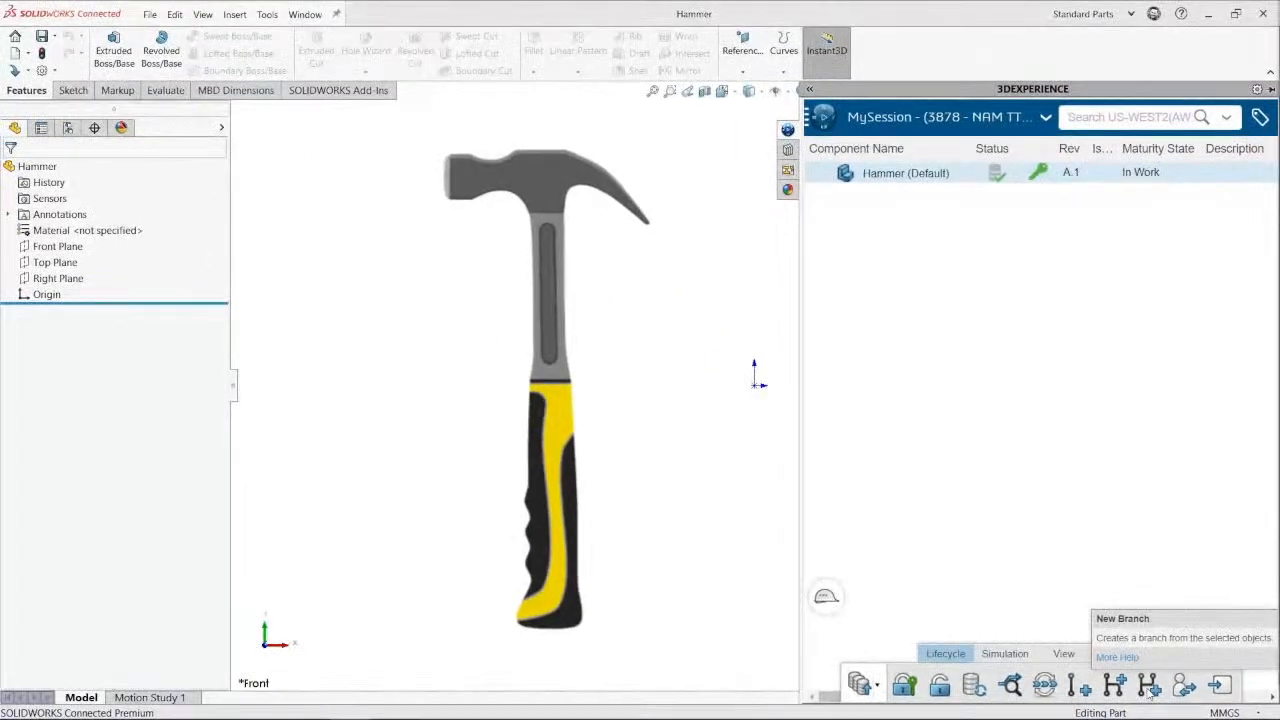
{"action": "left_click", "coordinate": [1148, 687]}
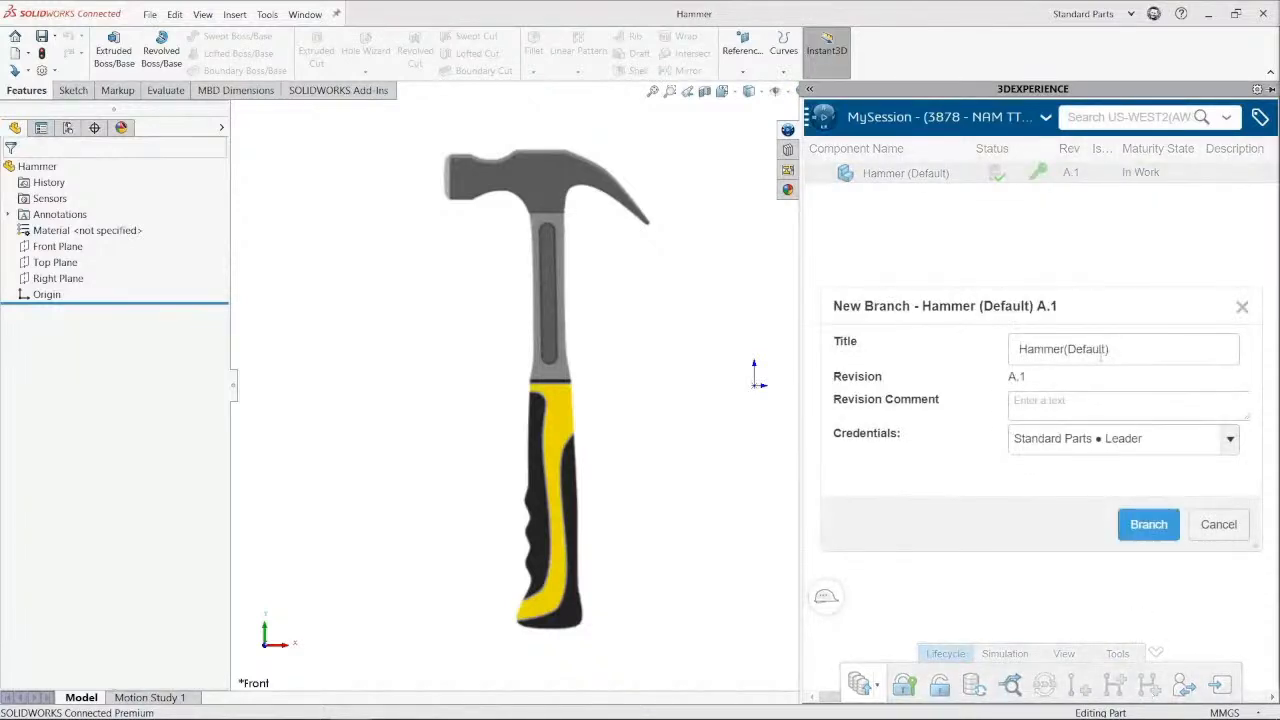
{"action": "triple_click", "coordinate": [1119, 350]}
{"action": "type", "text": "Ball Peen"}
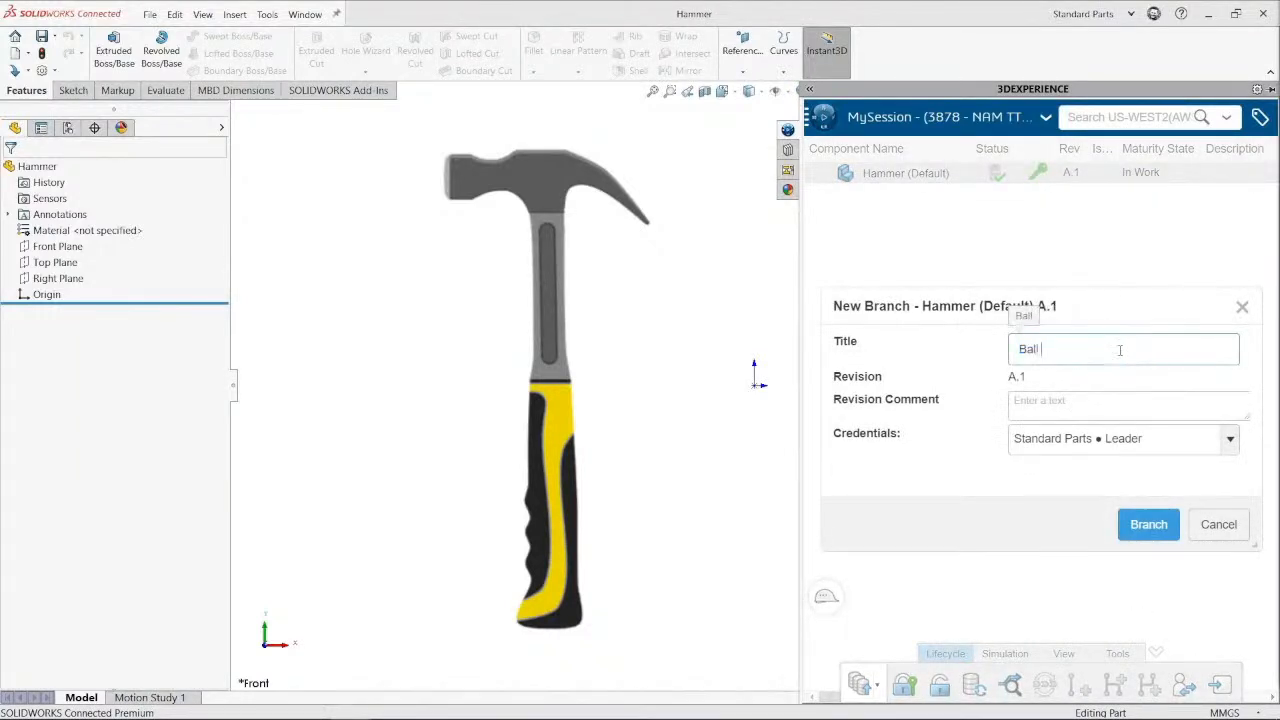
{"action": "left_click", "coordinate": [1136, 405]}
{"action": "type", "text": "Ball Peen Hammer"}
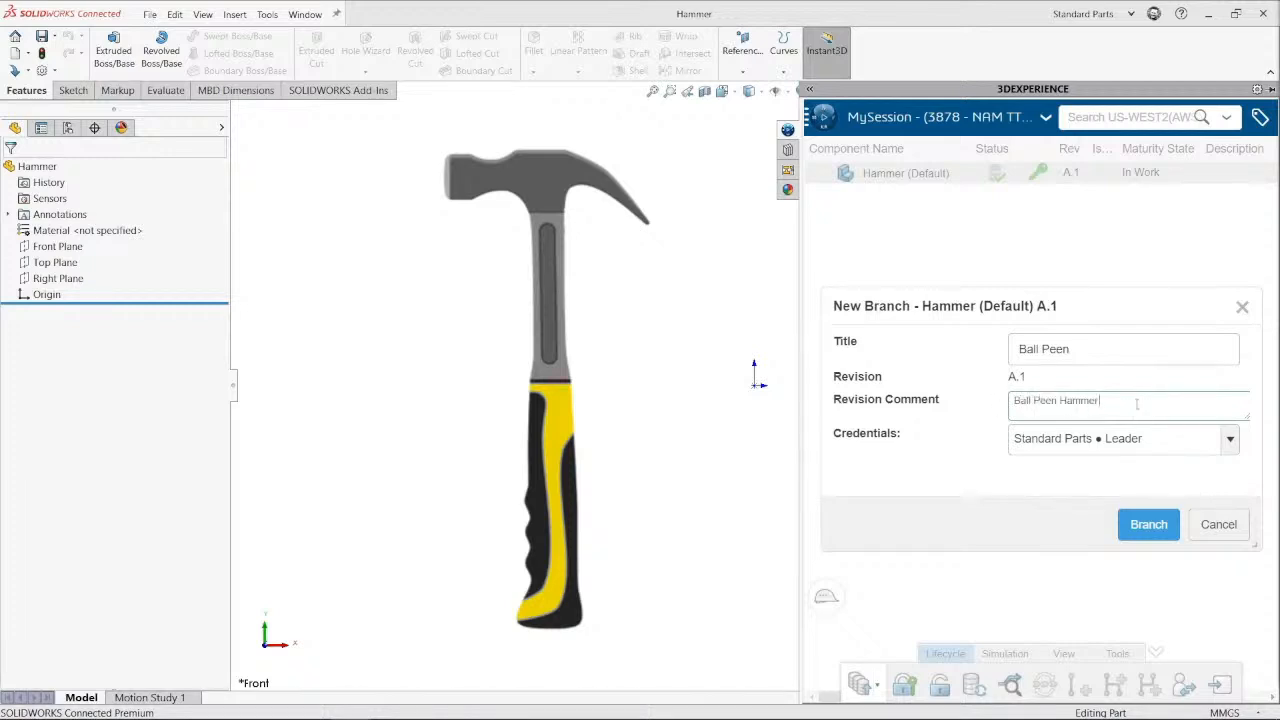
{"action": "type", "text": " variation"}
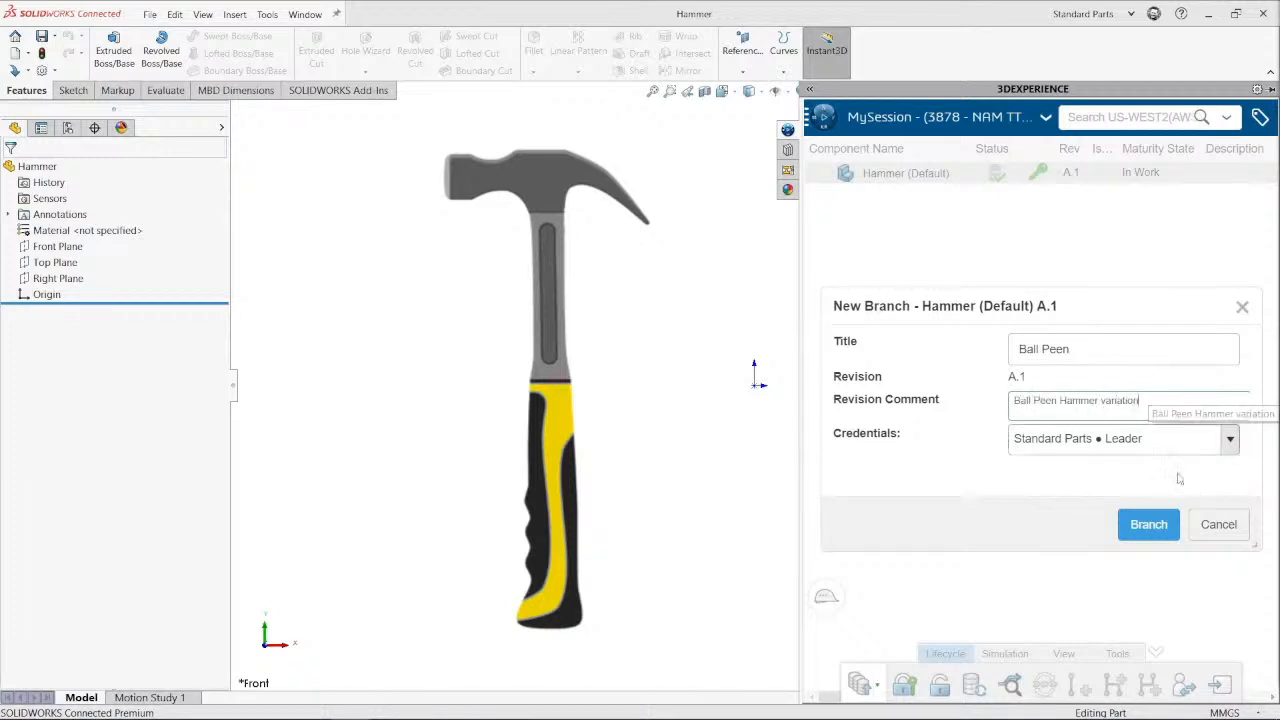
{"action": "left_click", "coordinate": [1149, 524]}
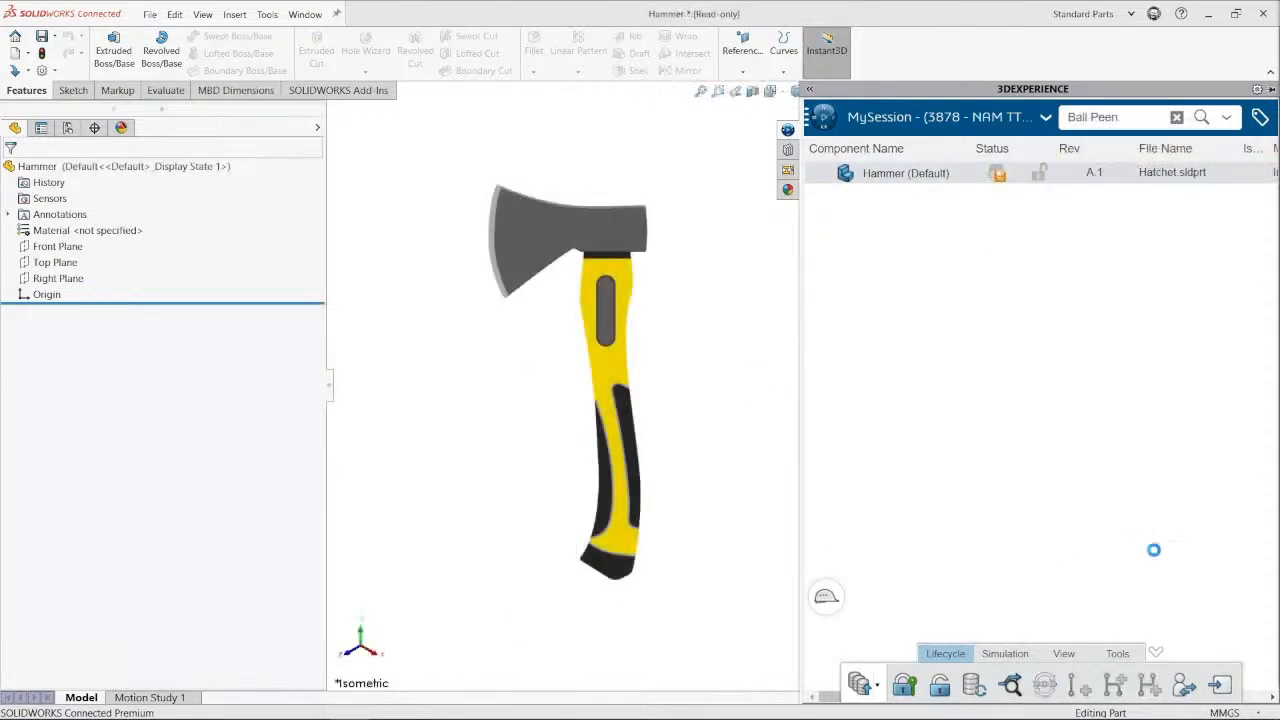
Branch the Hatchet variant as a new branch titled Axe with the revision comment "Axe Variation".
{"action": "left_click", "coordinate": [1060, 348]}
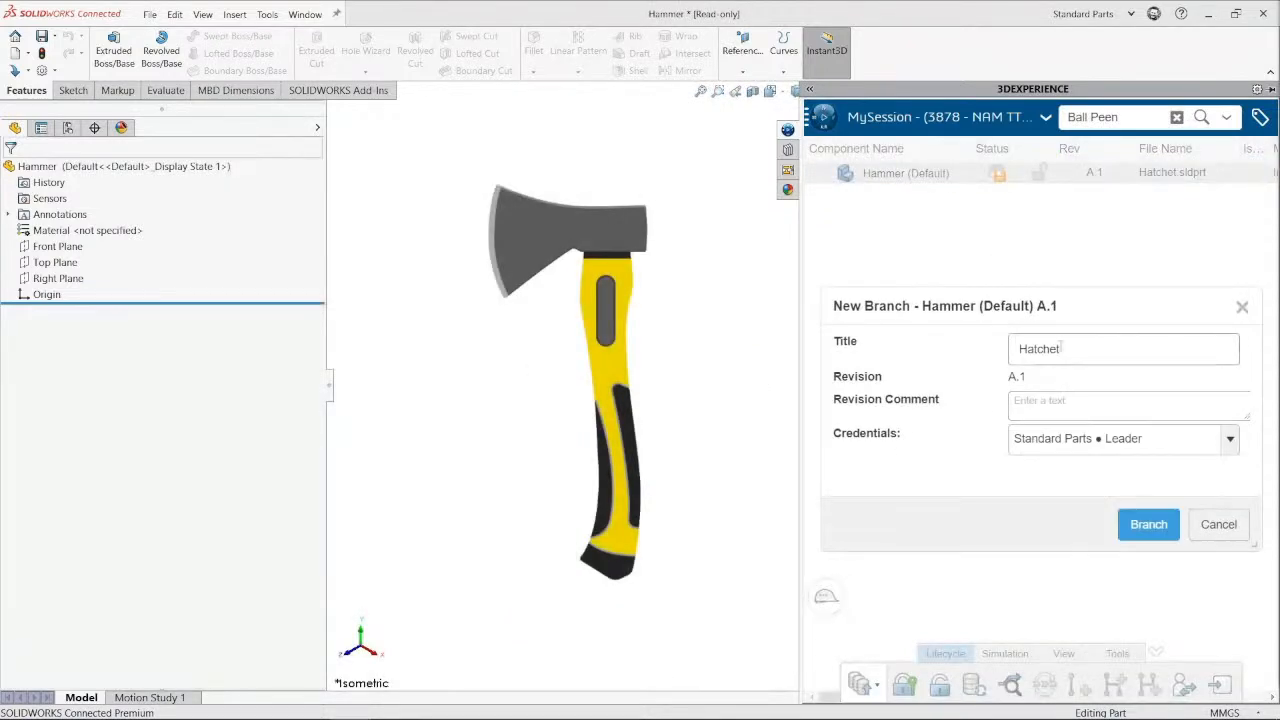
{"action": "key", "text": "ctrl+a"}
{"action": "type", "text": "Axe"}
{"action": "left_click", "coordinate": [1060, 400]}
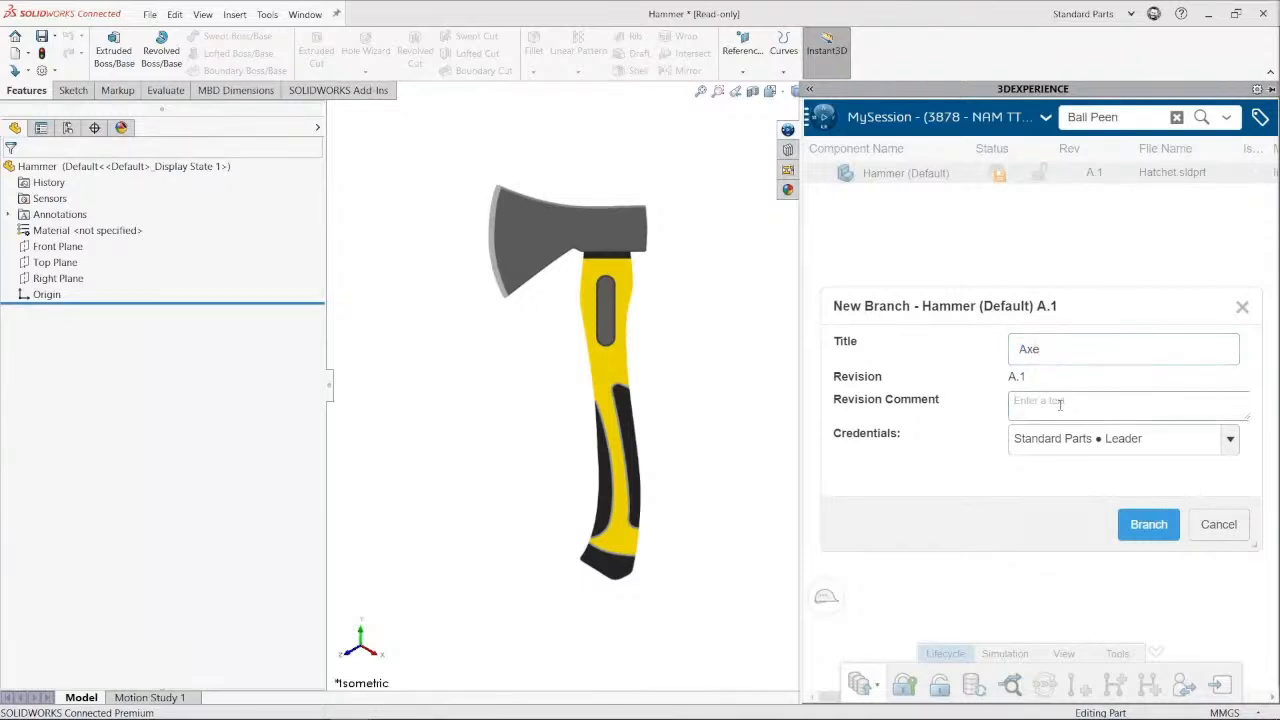
{"action": "type", "text": "Axe Variation"}
{"action": "left_click", "coordinate": [1150, 524]}
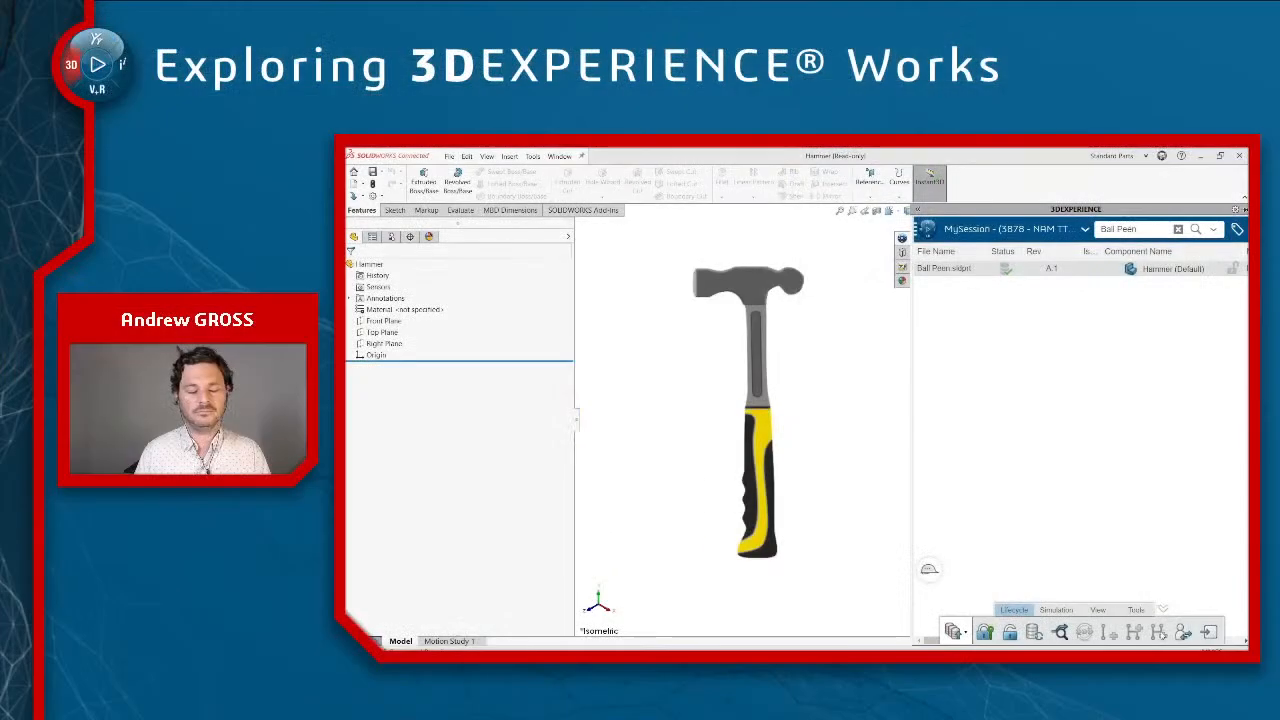
Branch the Ball Peen variant as a new branch titled Welding Hammer with the revision comment "Welding Hammer Variation".
{"action": "left_click", "coordinate": [1161, 634]}
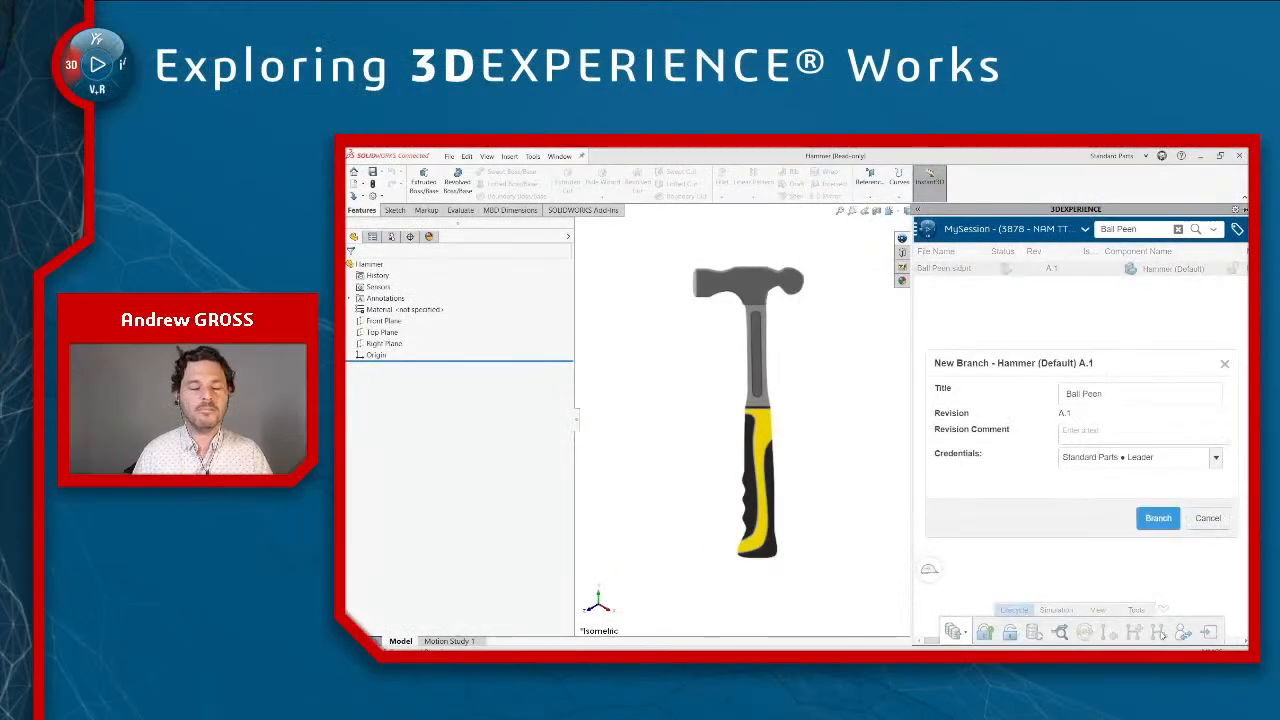
{"action": "triple_click", "coordinate": [1106, 395]}
{"action": "type", "text": "Welding Hammer"}
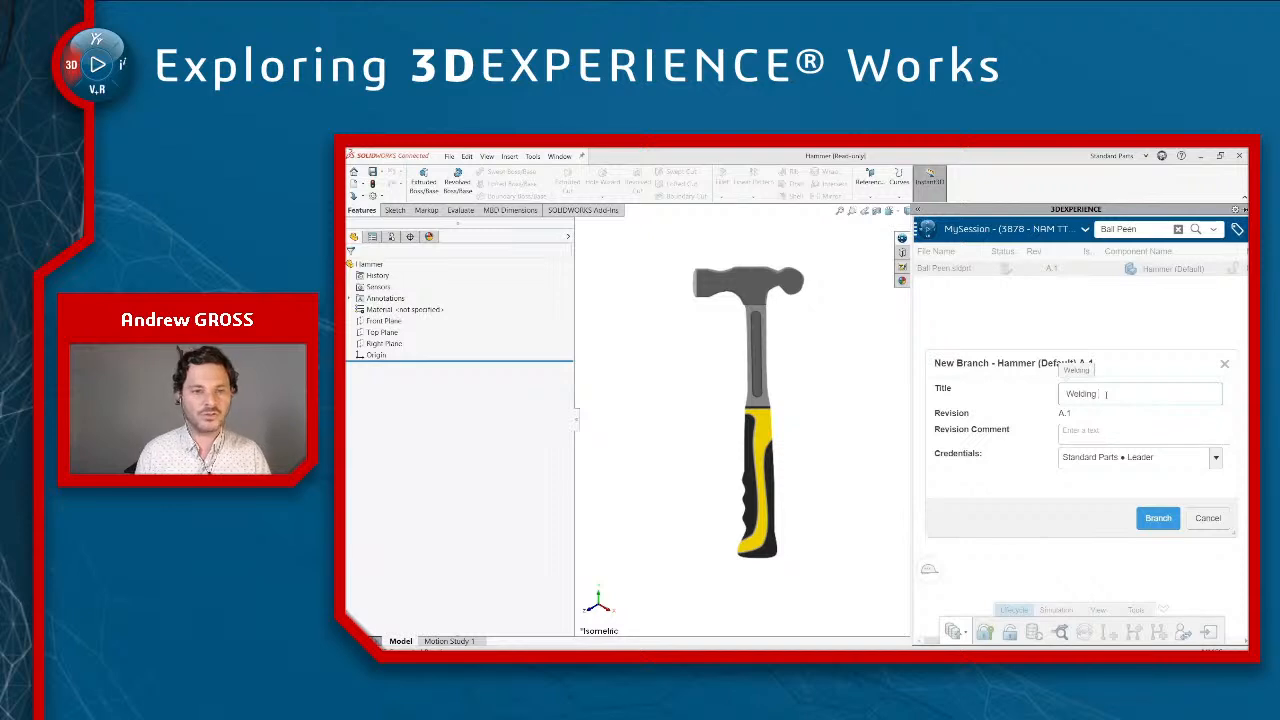
{"action": "left_click", "coordinate": [1100, 430]}
{"action": "type", "text": "Welding Hammer Variation"}
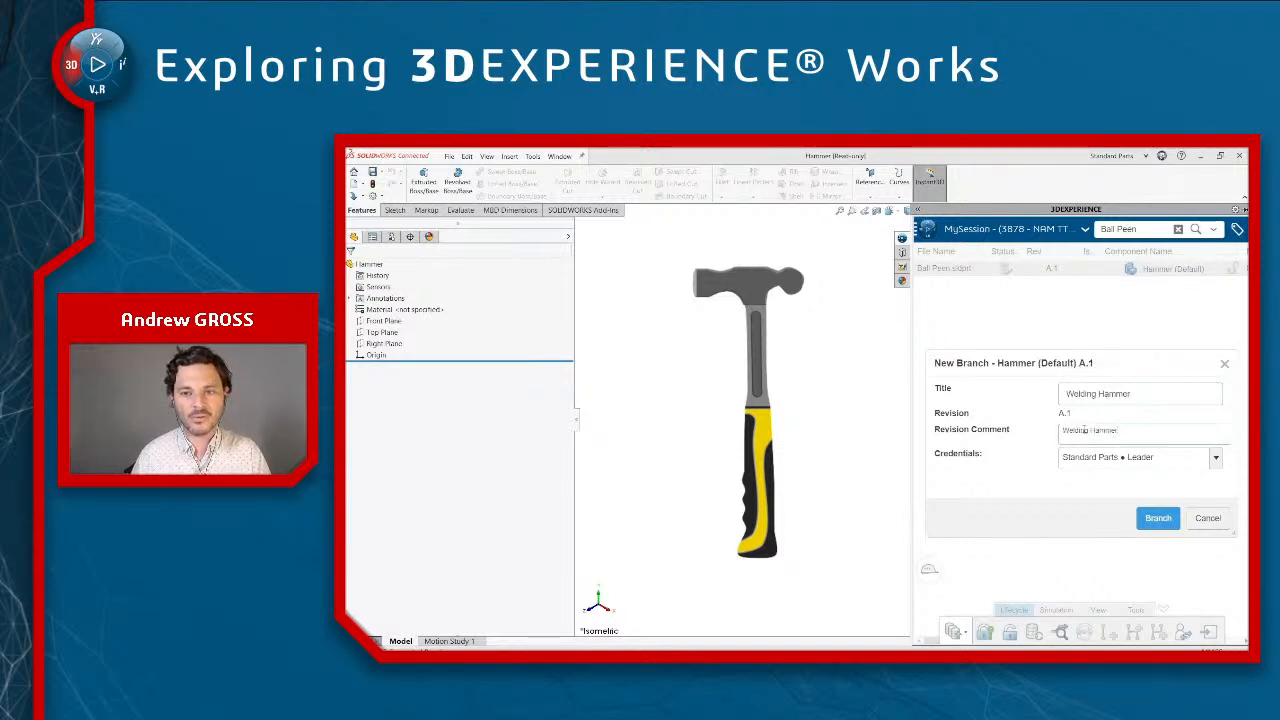
{"action": "left_click", "coordinate": [1157, 519]}
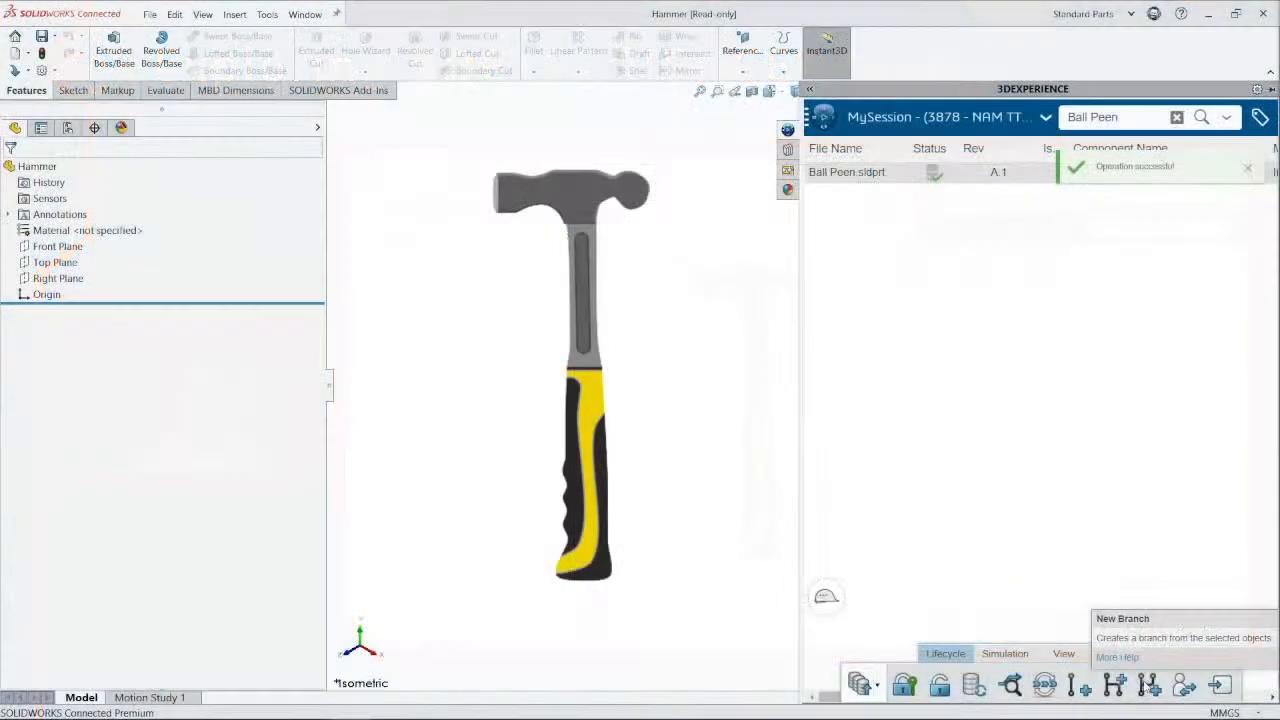
Create another branch of the Ball Peen variant titled Sledge with the revision comment "Sledge Hammer Variation".
{"action": "left_click", "coordinate": [1148, 685]}
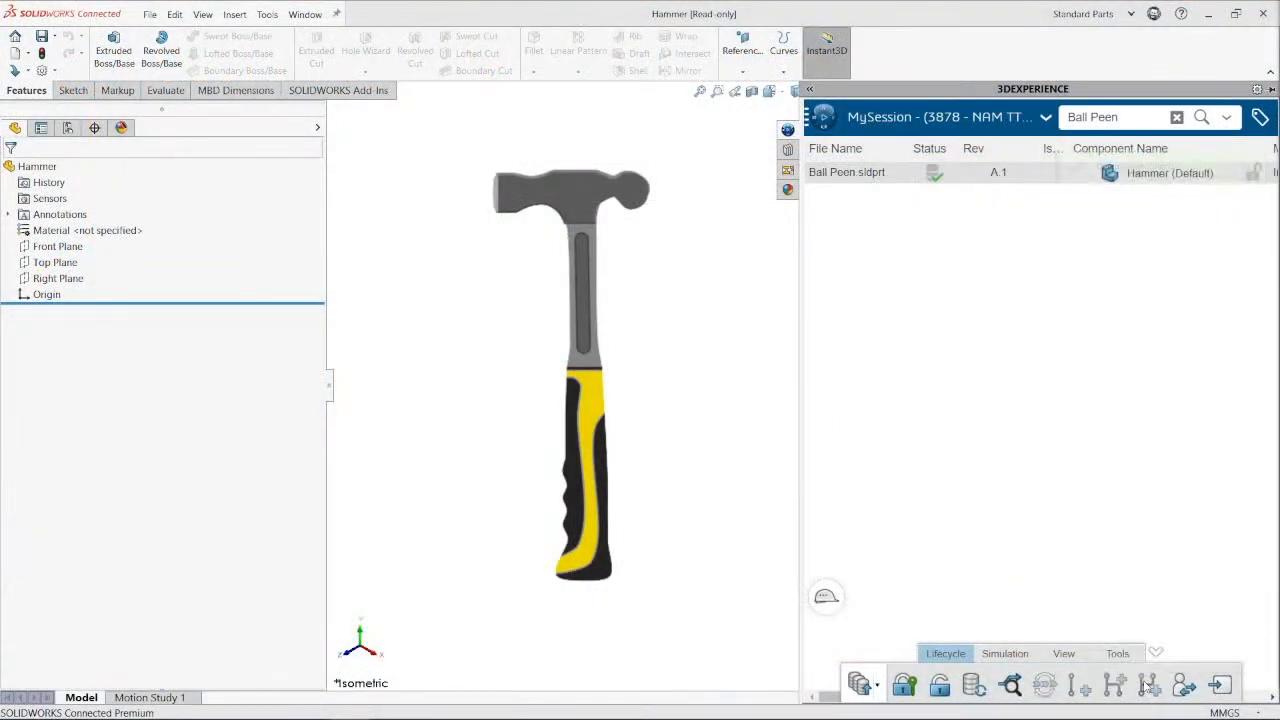
{"action": "triple_click", "coordinate": [1103, 349]}
{"action": "type", "text": "Sledge"}
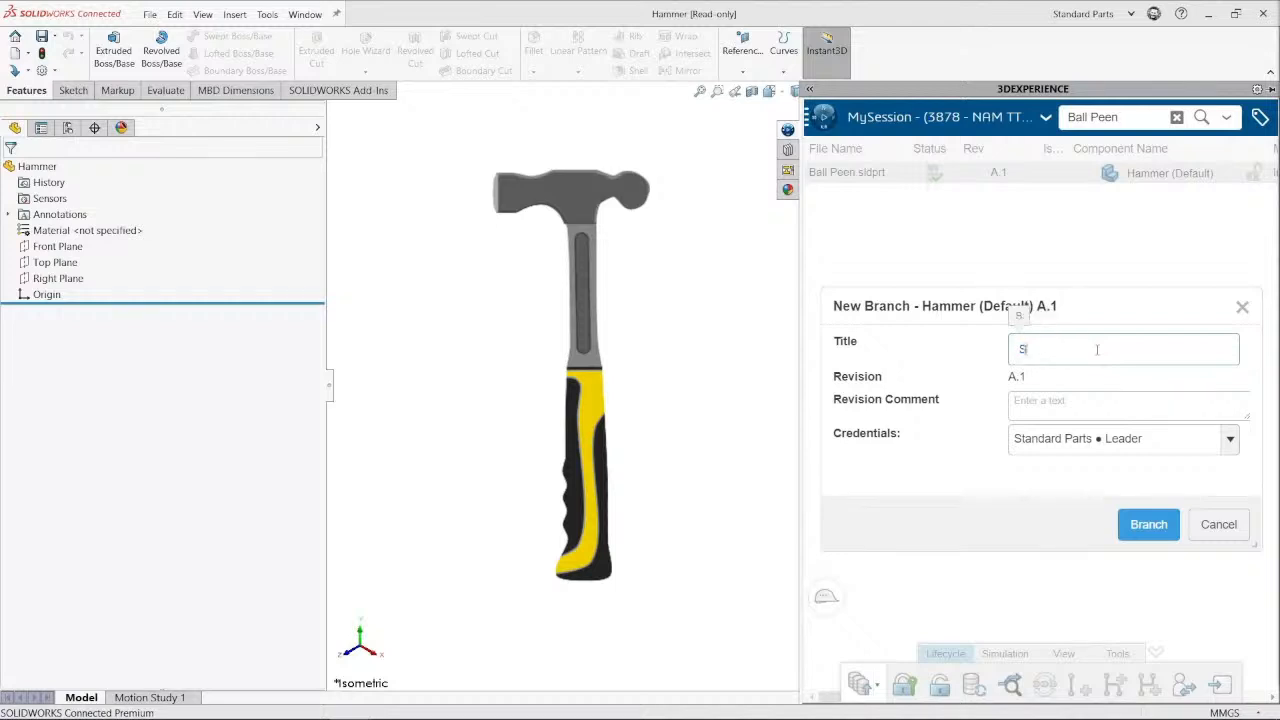
{"action": "key", "text": "Tab"}
{"action": "type", "text": "Sledge Hammer Revision"}
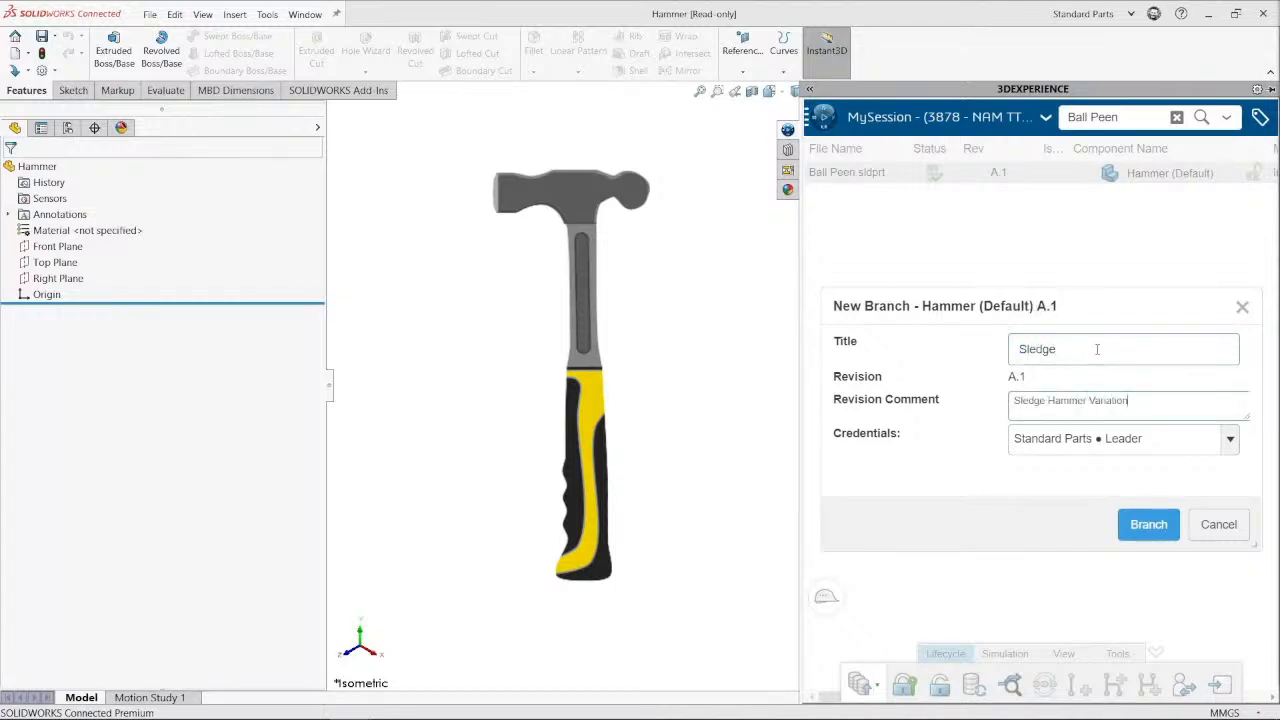
{"action": "left_click", "coordinate": [1148, 524]}
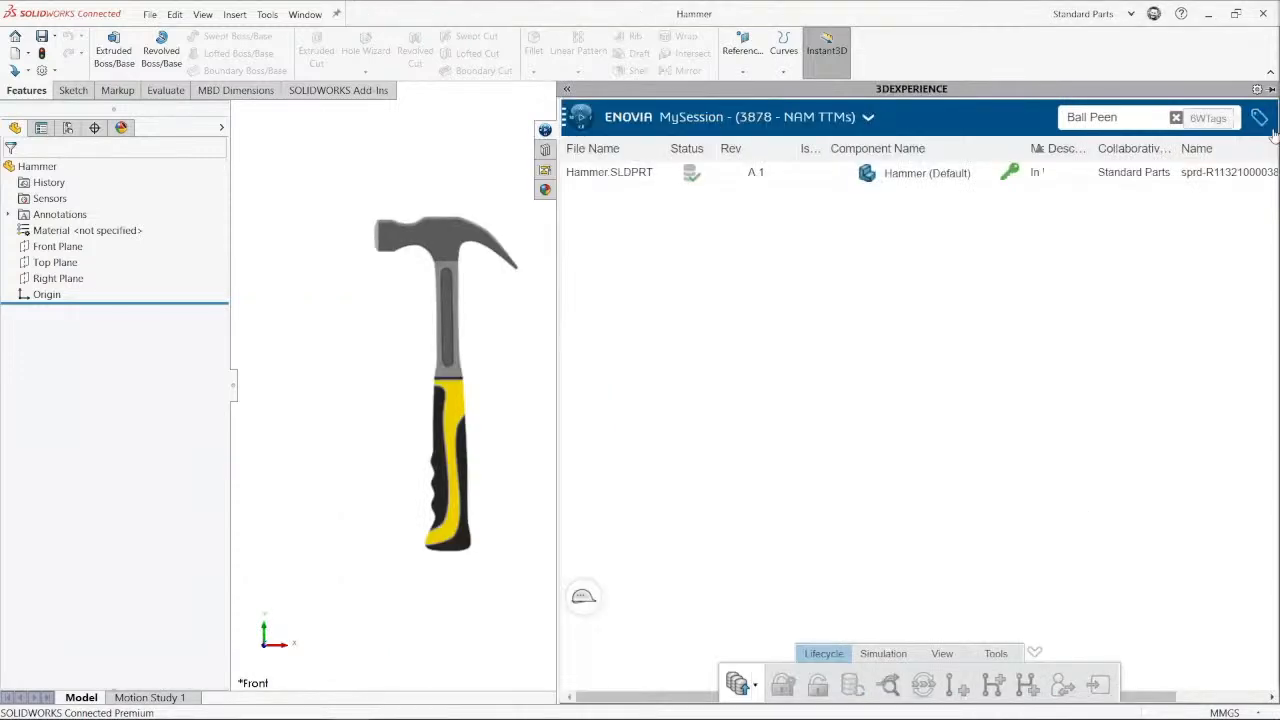
Open New Revision From for the original Hammer part and examine the graph of its branches.
{"action": "left_click", "coordinate": [760, 173]}
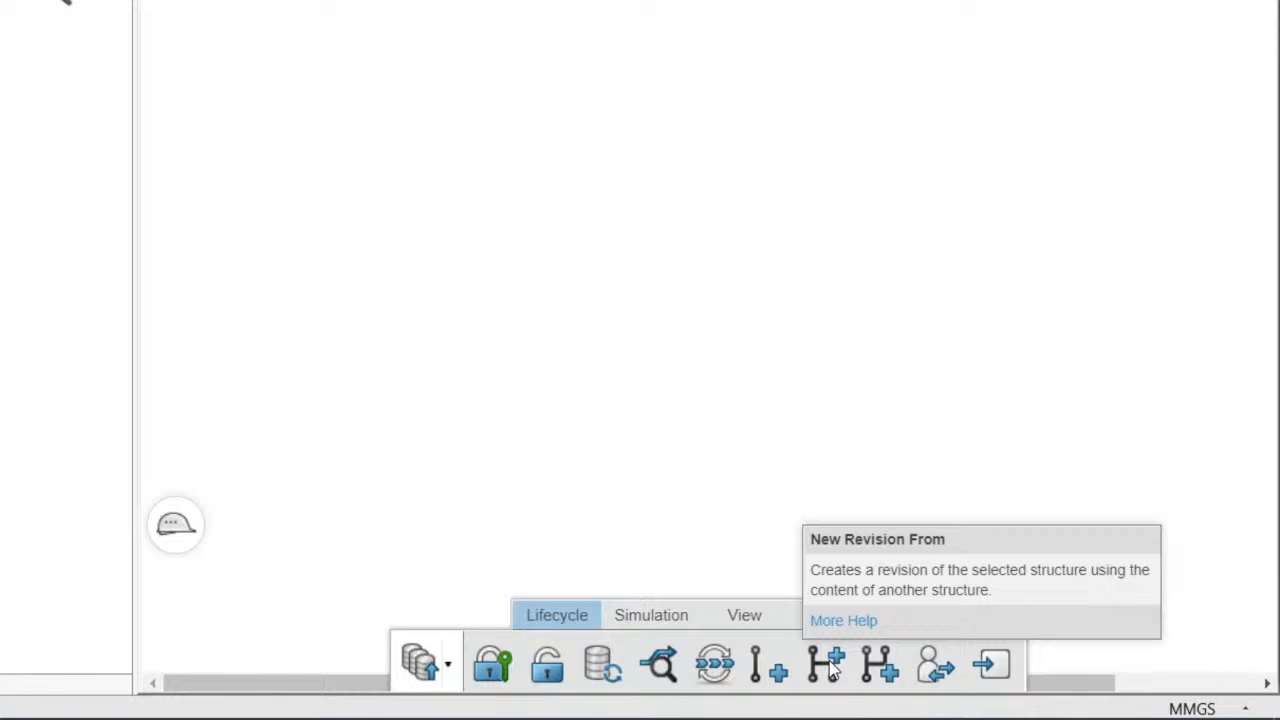
{"action": "left_click", "coordinate": [827, 668]}
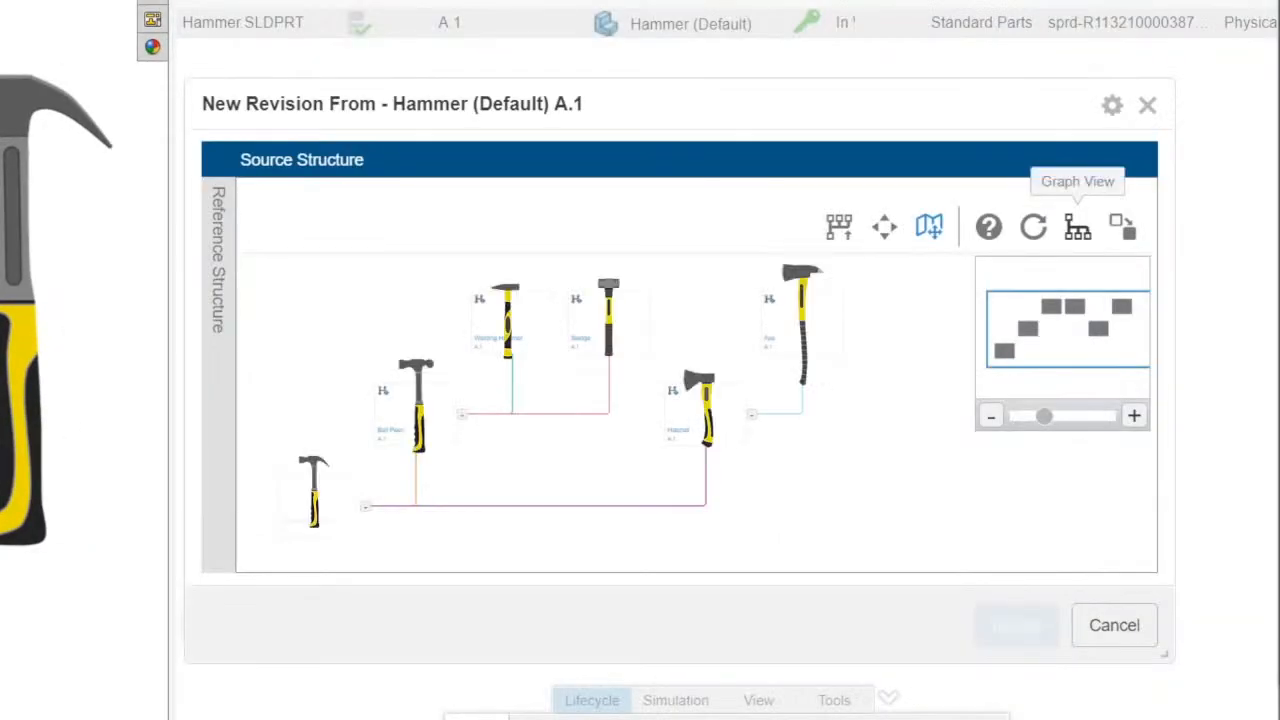
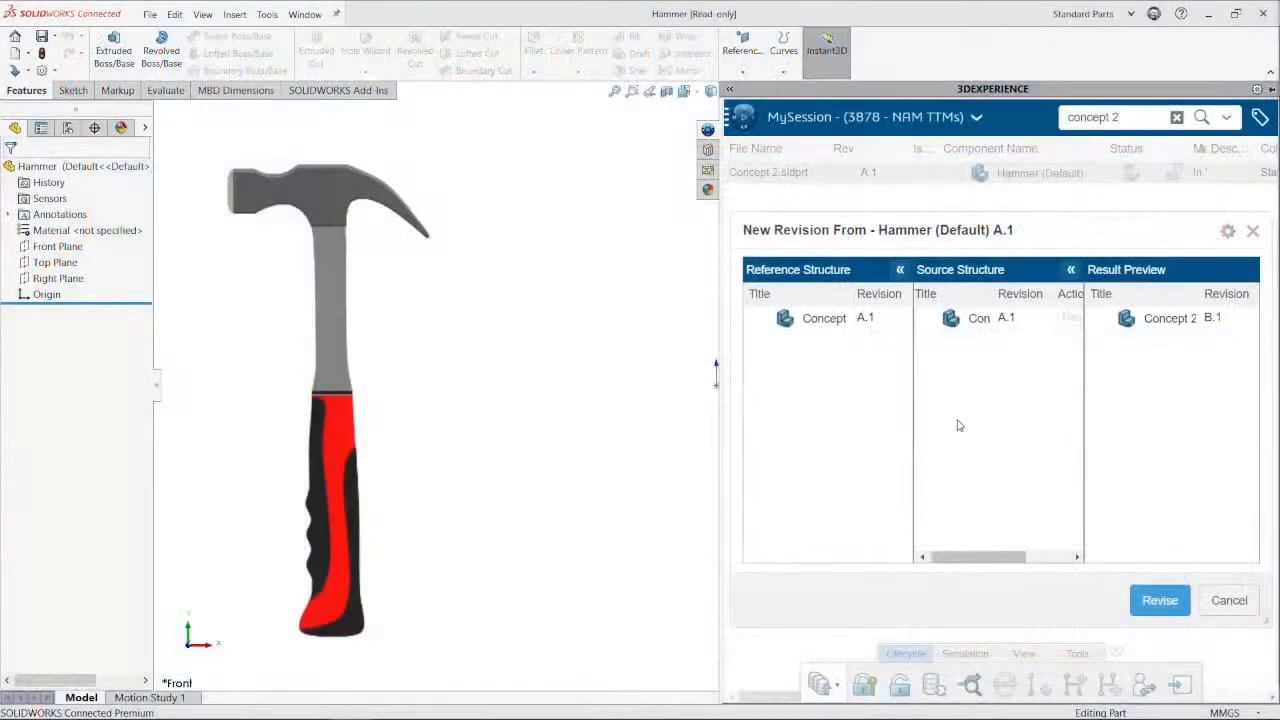
Revise Concept 2 to revision B.1 using the previewed source structure.
{"action": "left_click", "coordinate": [1162, 605]}
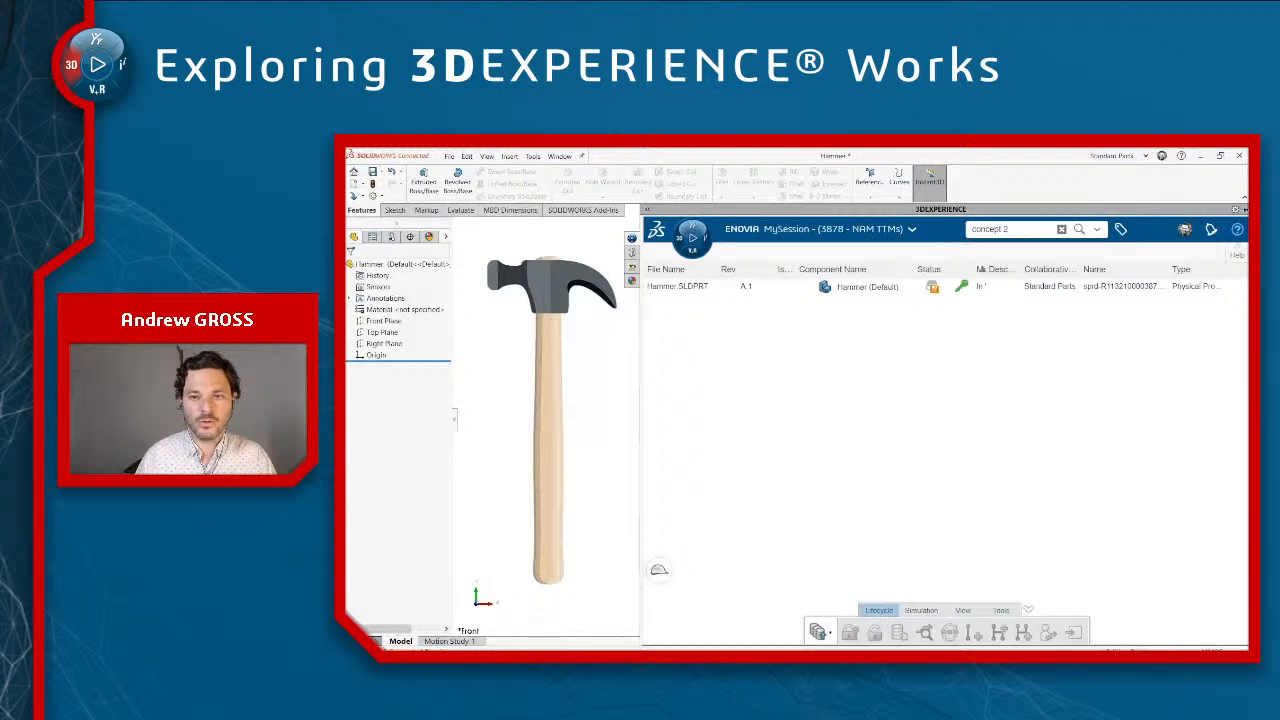
Revise the original Hammer part to B.1 with New Revision From, using Concept 2 revision B.1 as the source.
{"action": "left_click", "coordinate": [909, 287]}
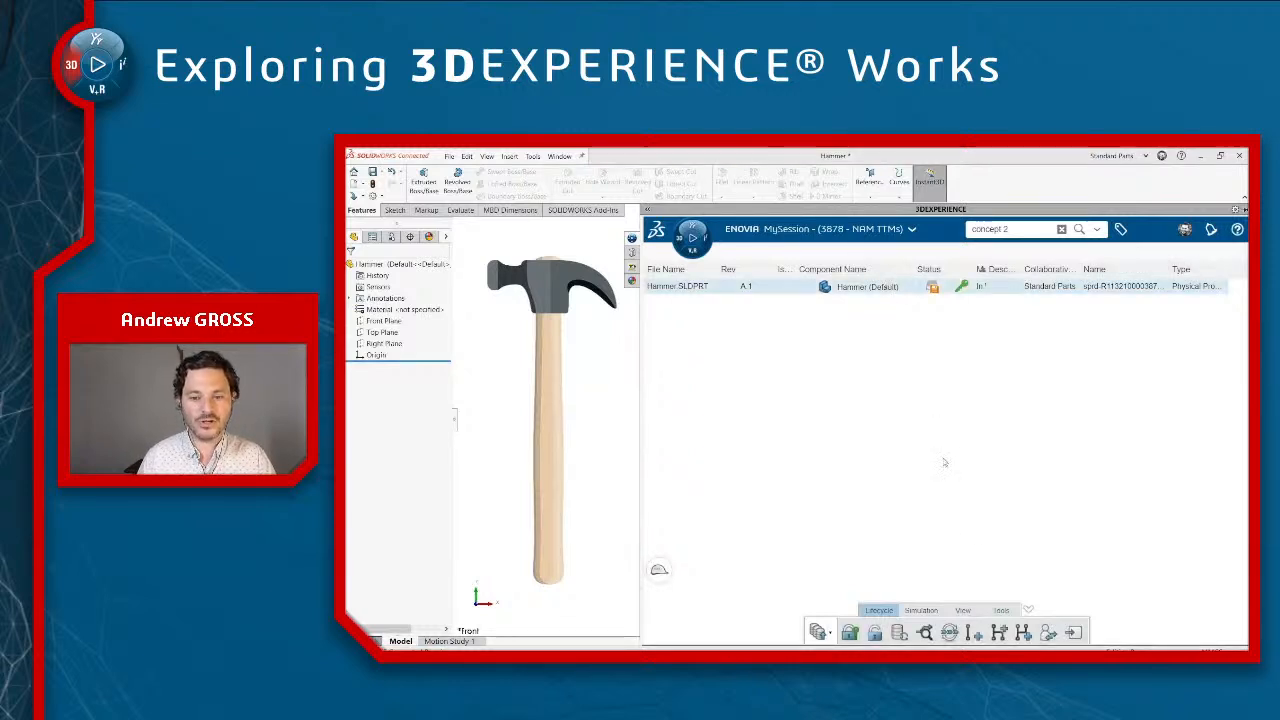
{"action": "left_click", "coordinate": [999, 633]}
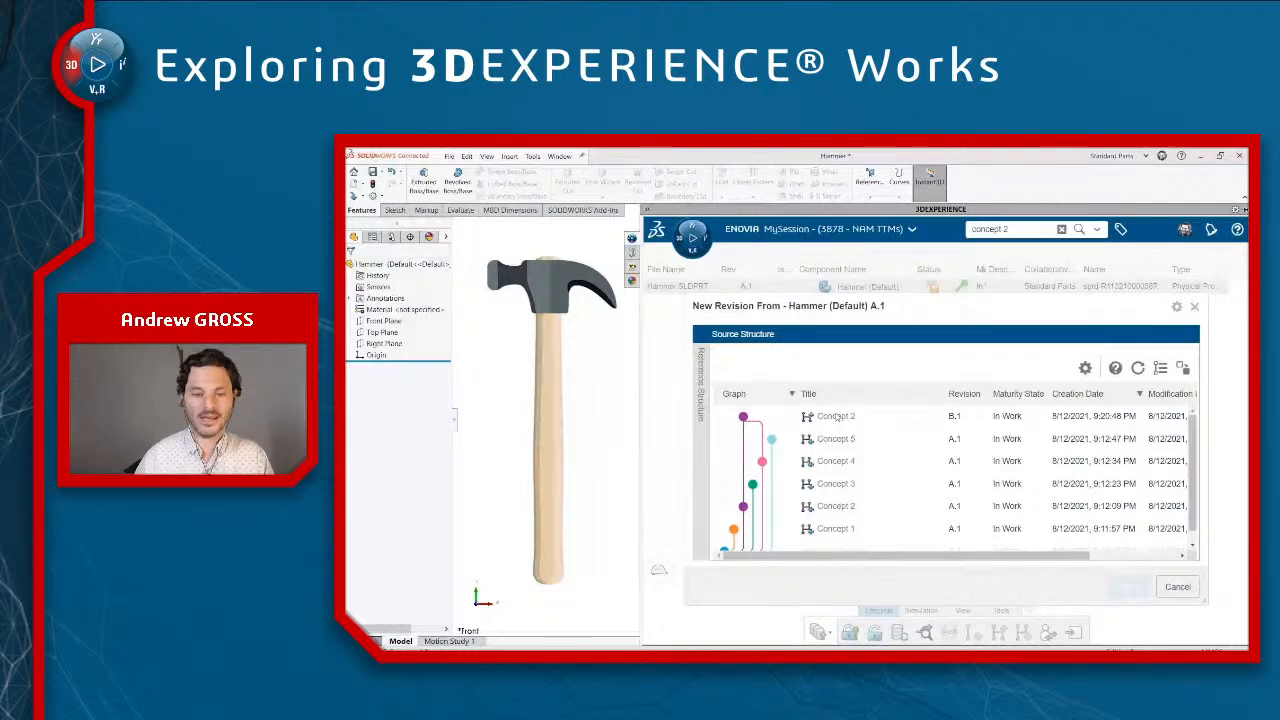
{"action": "left_click", "coordinate": [836, 416]}
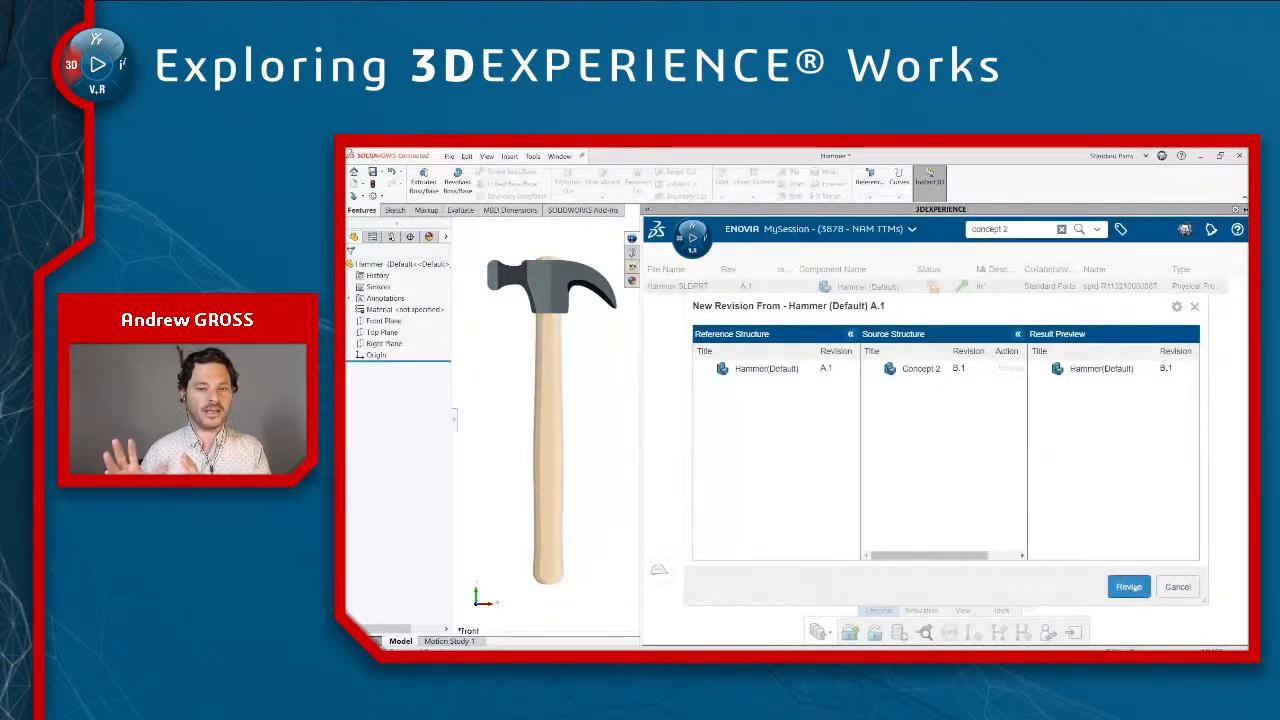
{"action": "left_click", "coordinate": [1131, 587]}
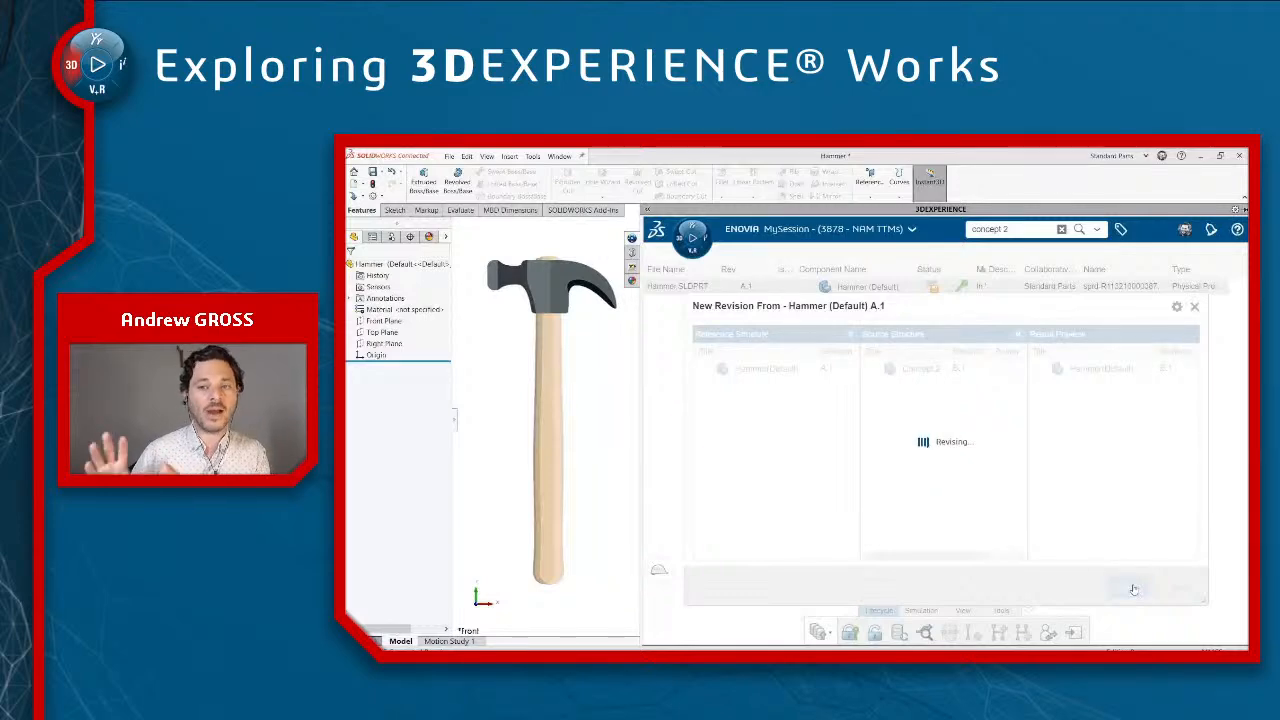